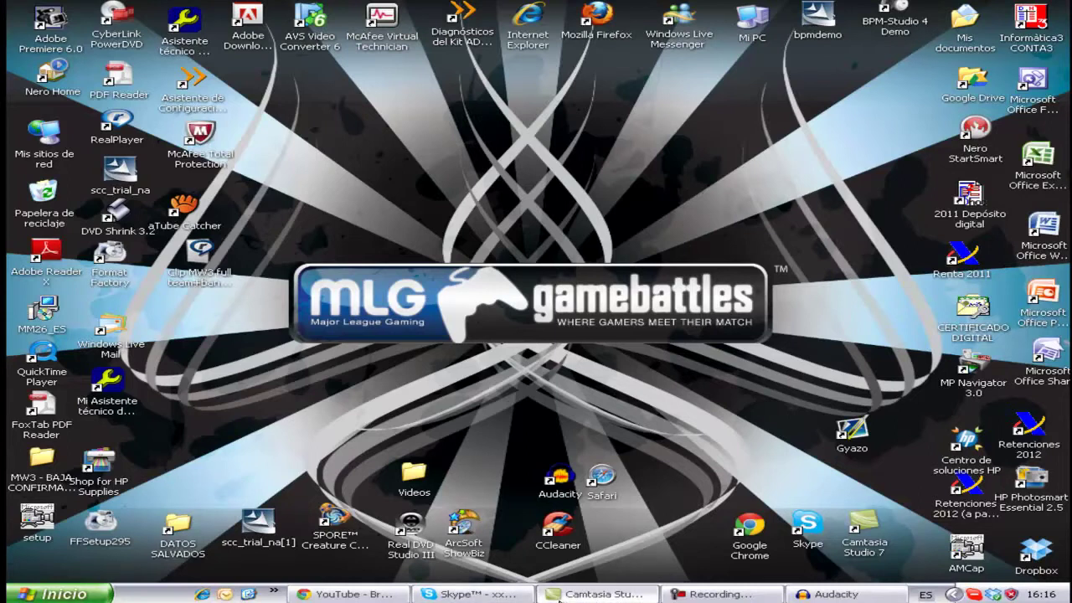
- Switch to Camtasia Studio and unlink the Video 1 and Audio 1 tracks
click(559, 601)
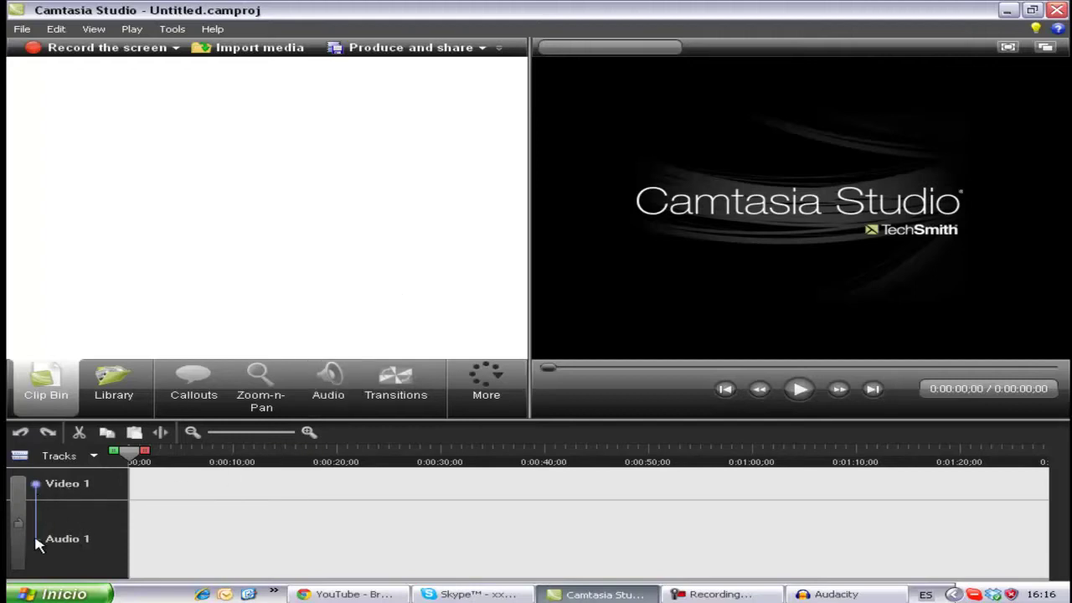
click(38, 487)
click(493, 323)
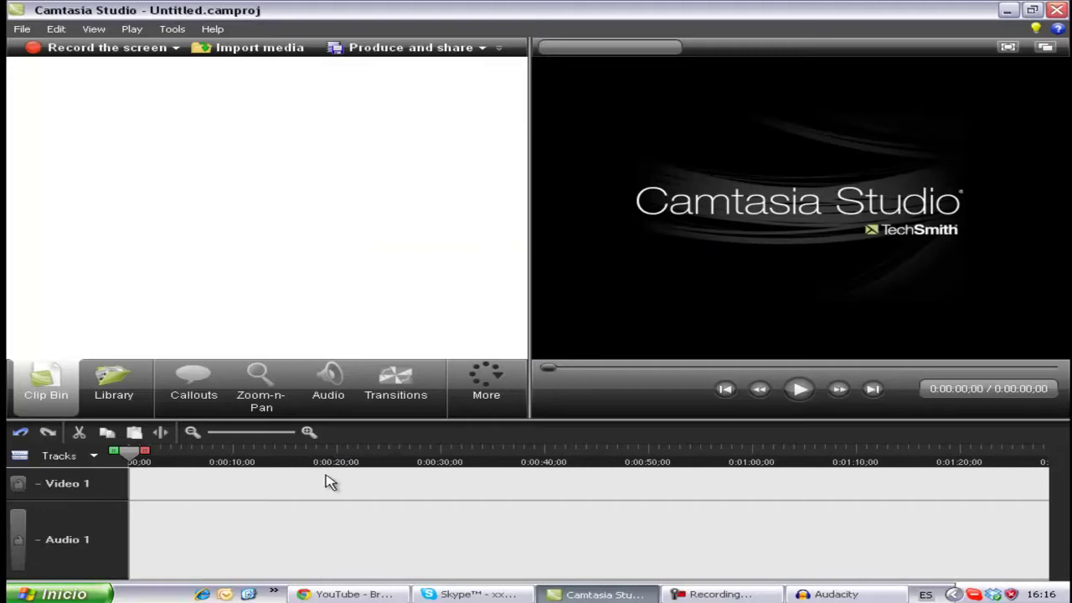
- Import the Intro Perfecta video and place it at the start of the timeline with 640 x 360 editing dimensions
click(255, 50)
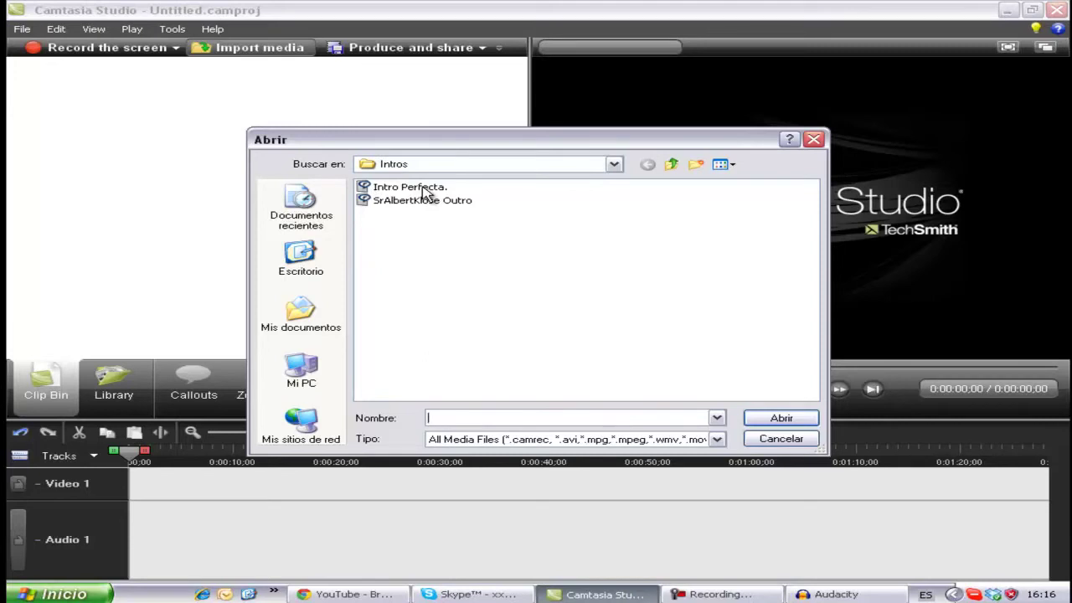
click(424, 190)
click(683, 334)
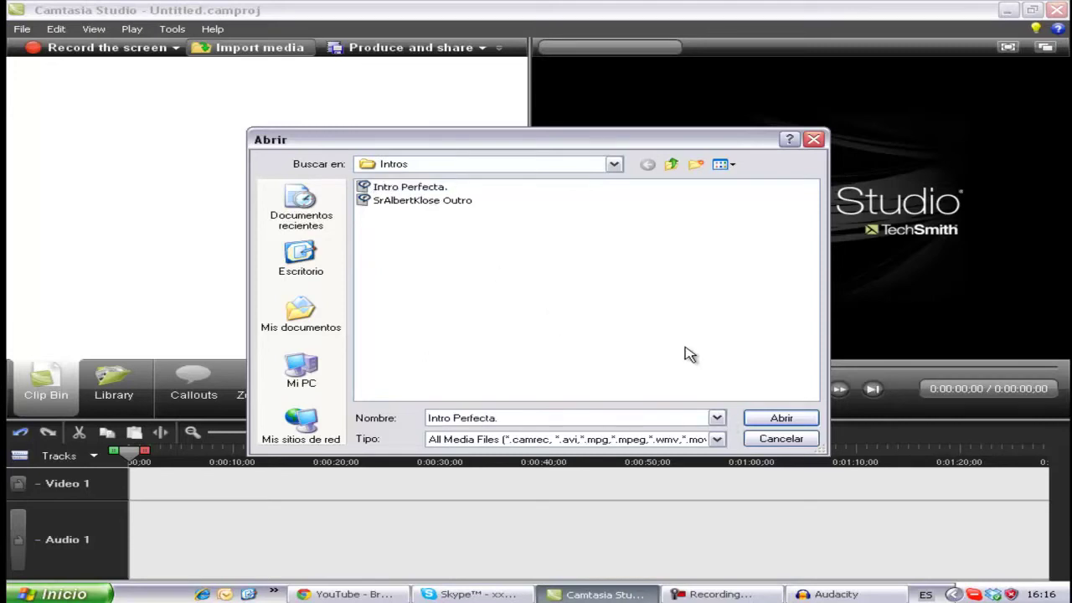
click(383, 190)
double_click(381, 190)
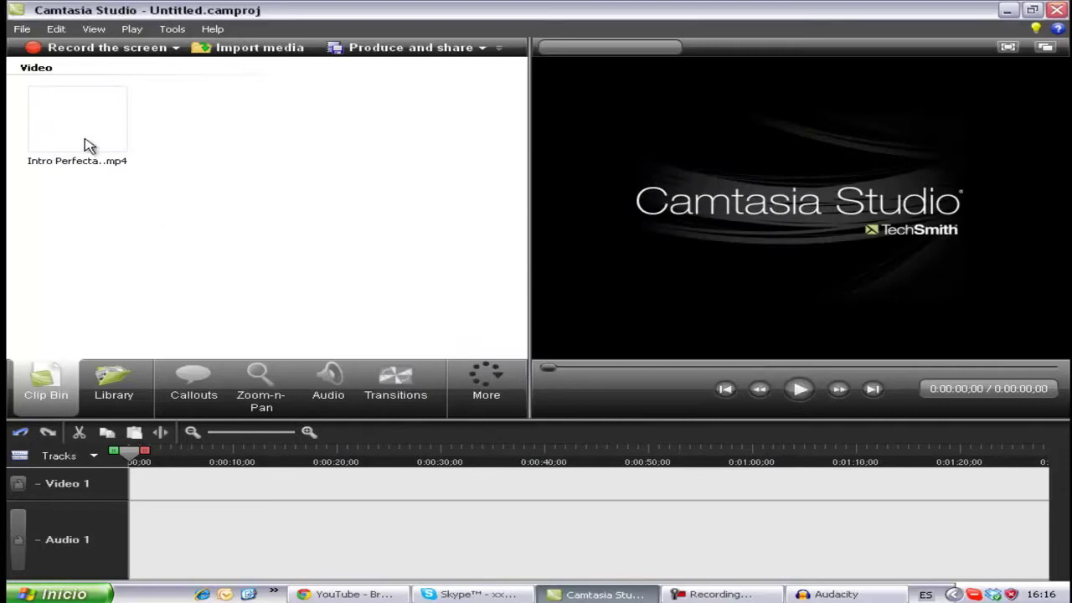
mouse_move(118, 144)
mouse_down()
mouse_move(91, 304)
mouse_move(144, 491)
mouse_up()
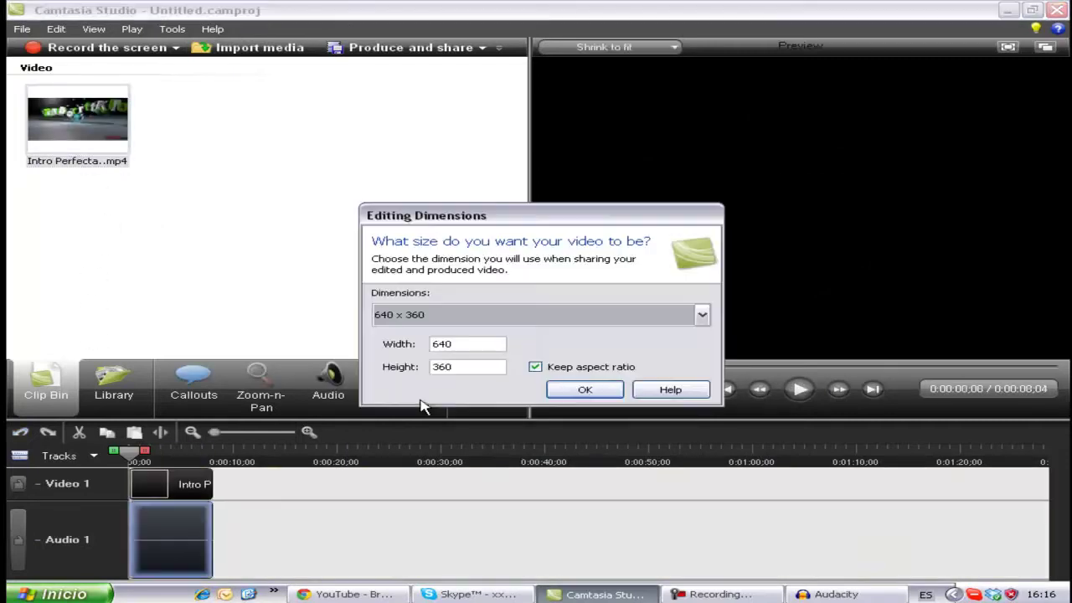
click(586, 390)
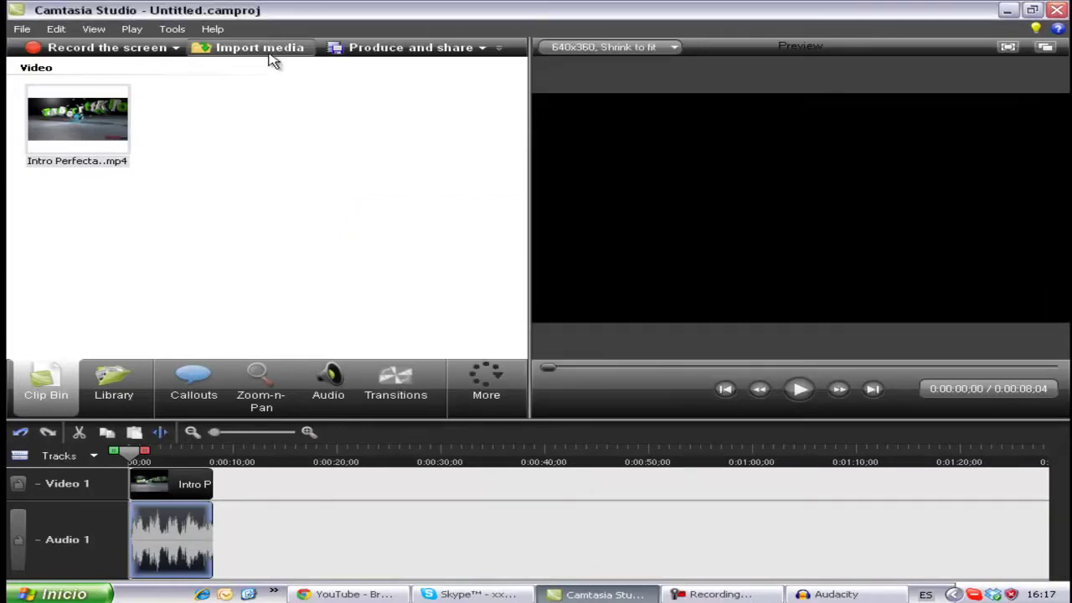
- Try to import Clip MW3 full team+bandera from the desktop and place it after the intro on the timeline
click(268, 50)
click(331, 276)
double_click(383, 242)
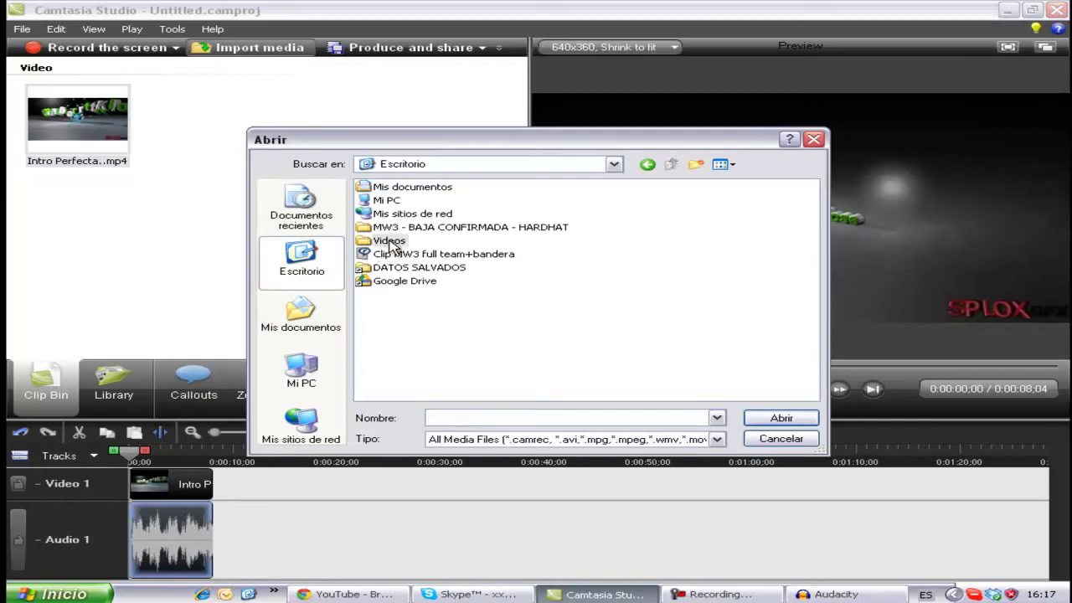
click(647, 164)
double_click(495, 261)
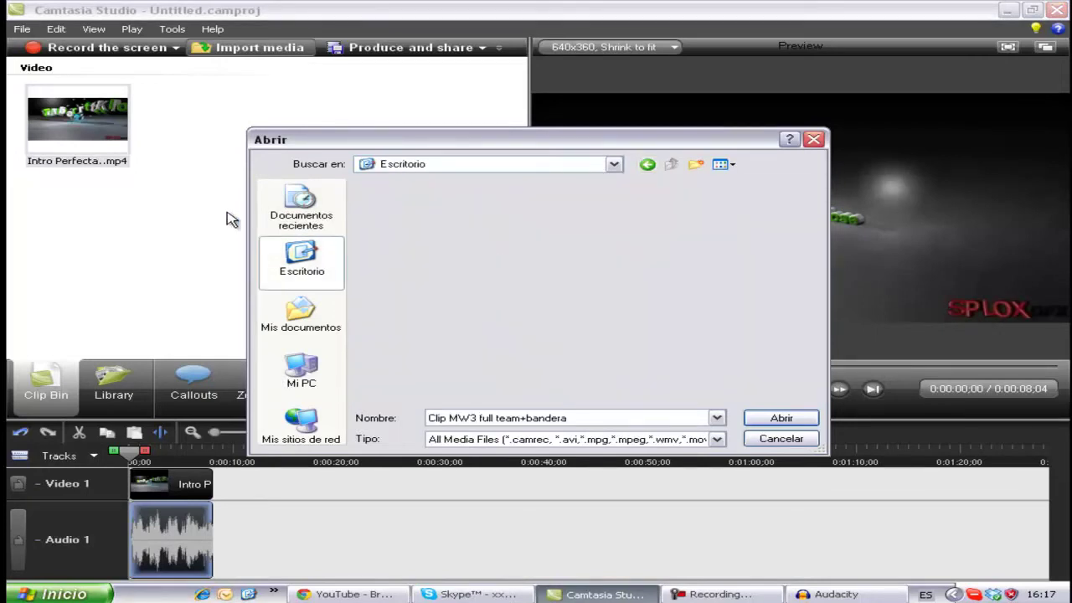
drag(84, 157, 222, 486)
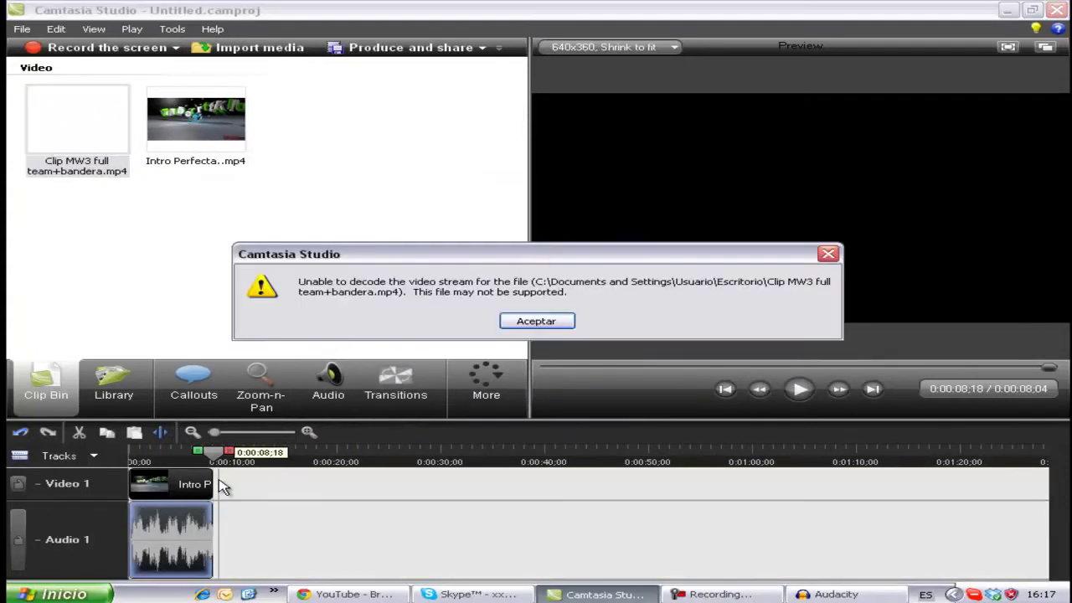
click(521, 328)
key(Delete)
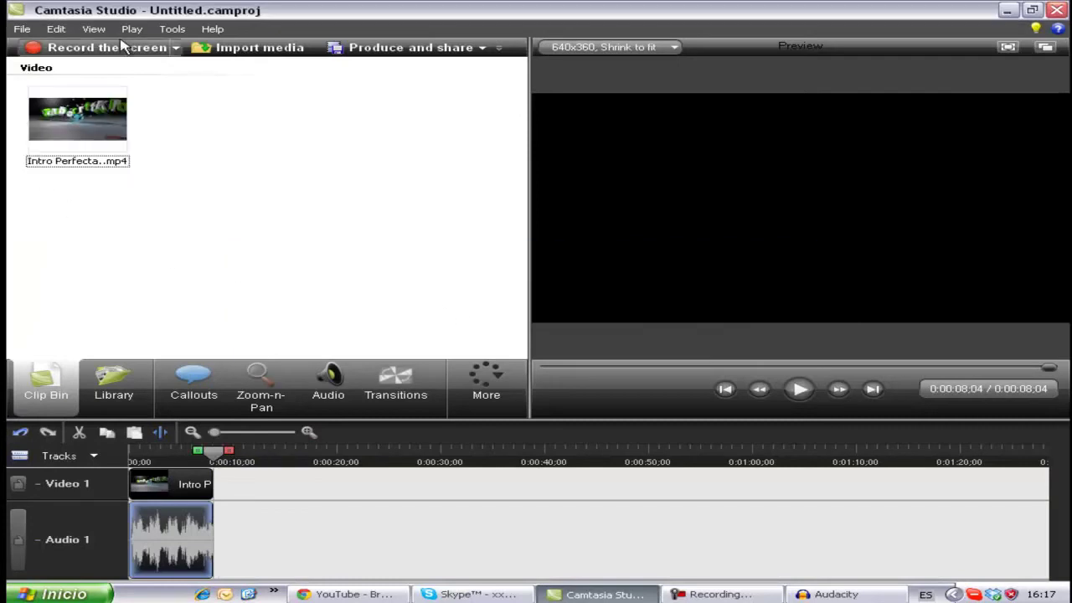
- Try to import the clip from the ¡Que turn on! folder and place it after the intro on the timeline
click(231, 47)
double_click(387, 243)
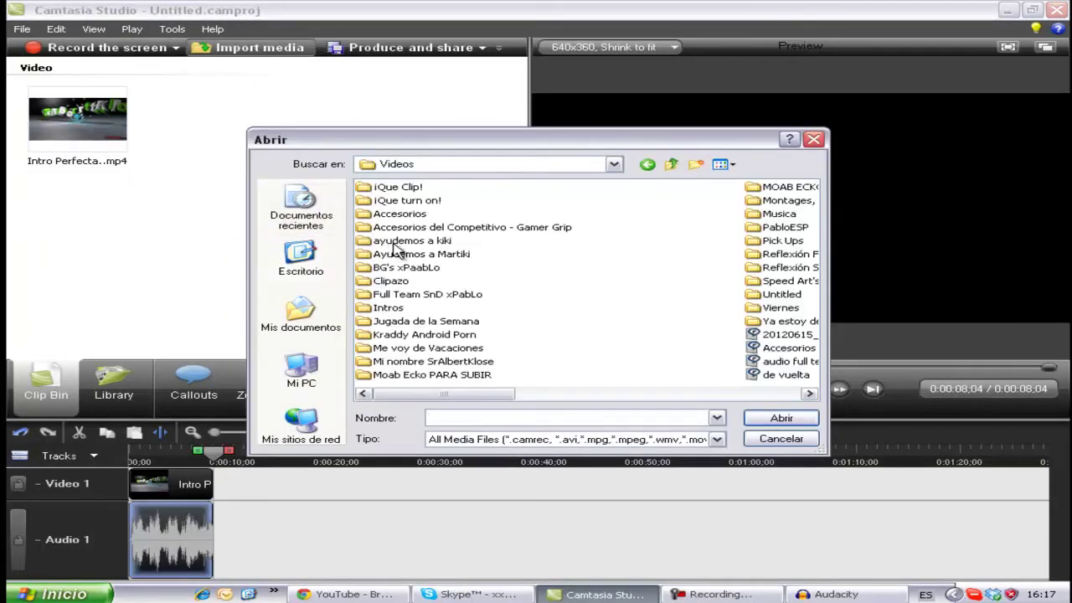
double_click(407, 201)
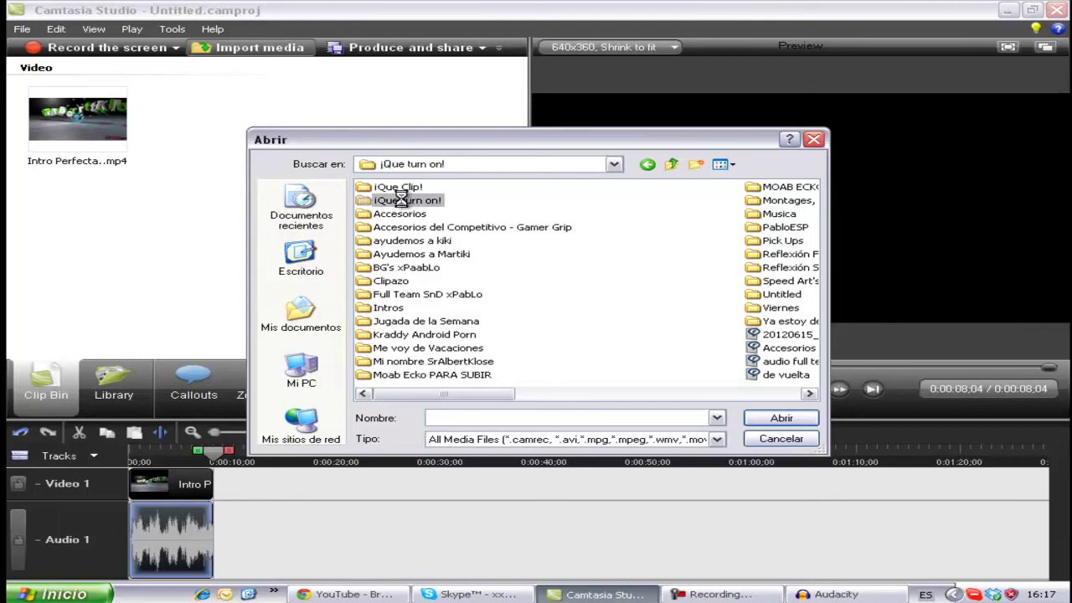
click(410, 188)
double_click(410, 188)
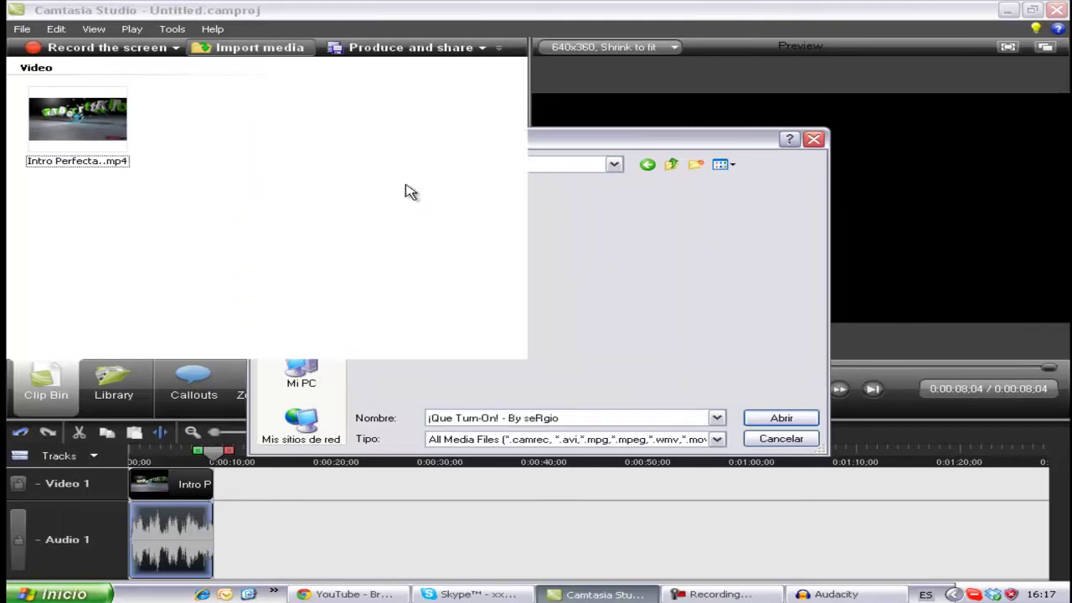
click(235, 171)
drag(235, 171, 234, 490)
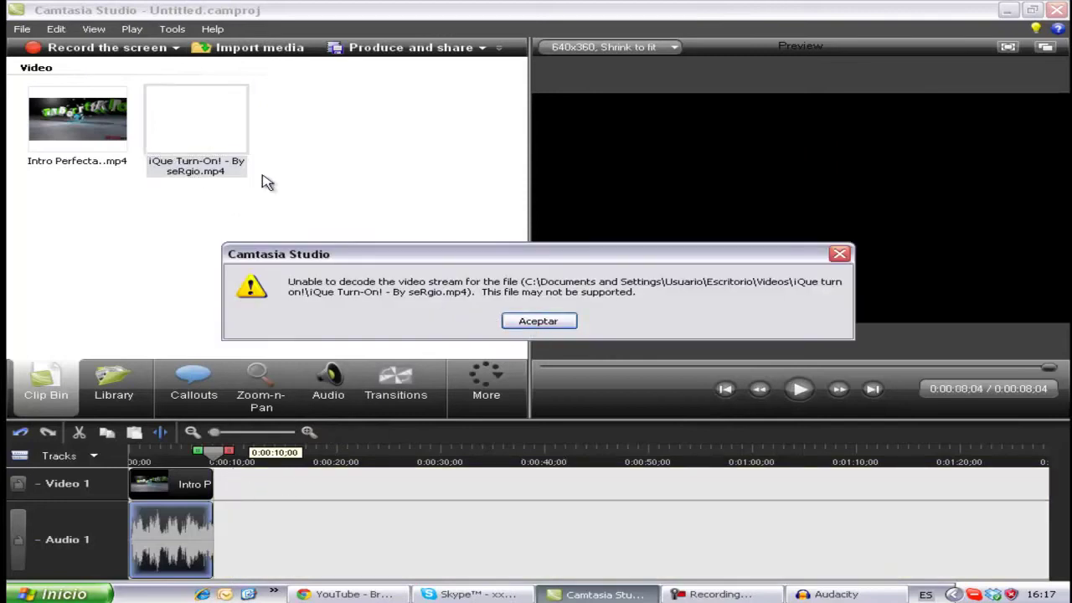
click(563, 323)
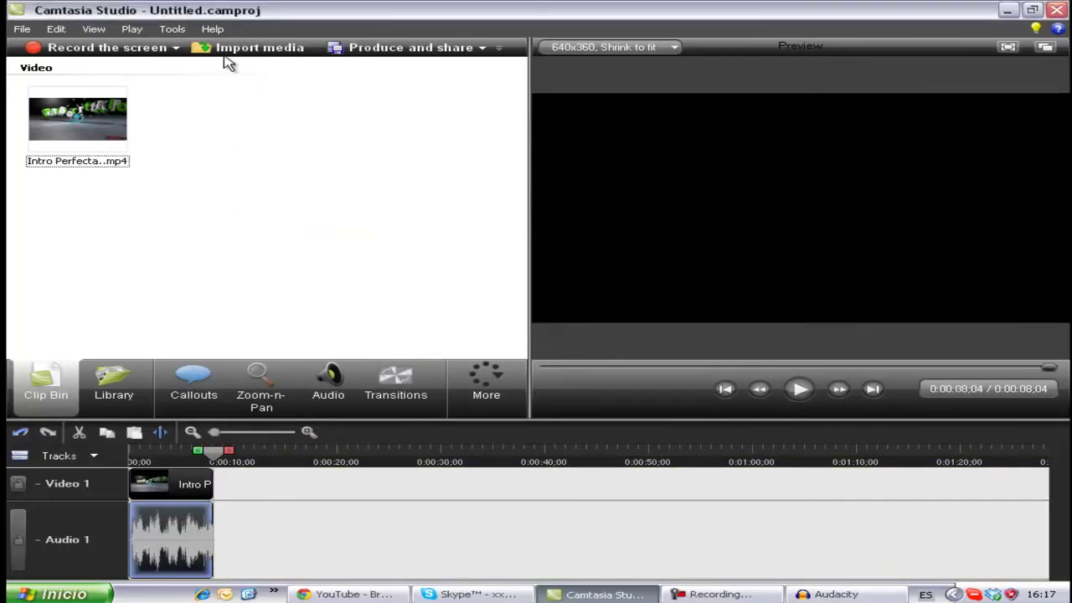
- Import the Accesorios del Competitivo - Gamer Grip video and place it directly after the intro on Video 1
click(252, 47)
click(303, 260)
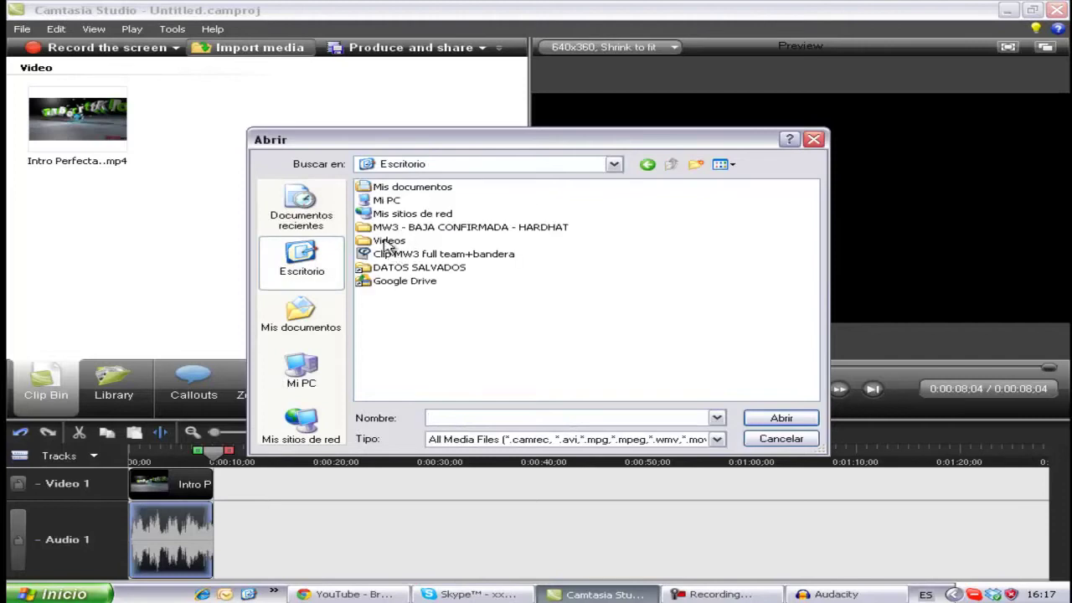
double_click(387, 241)
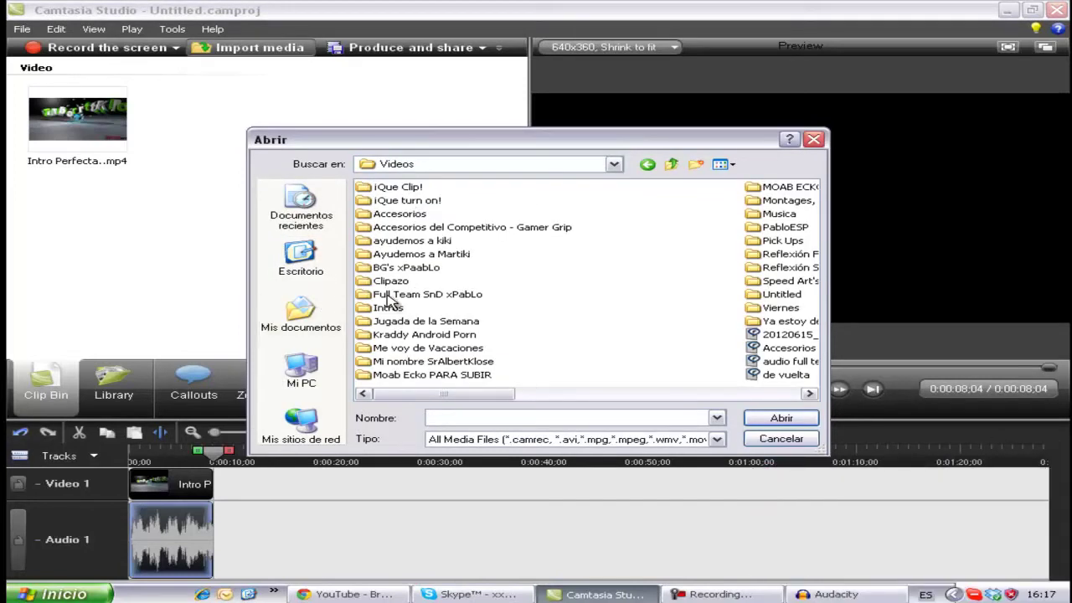
double_click(394, 232)
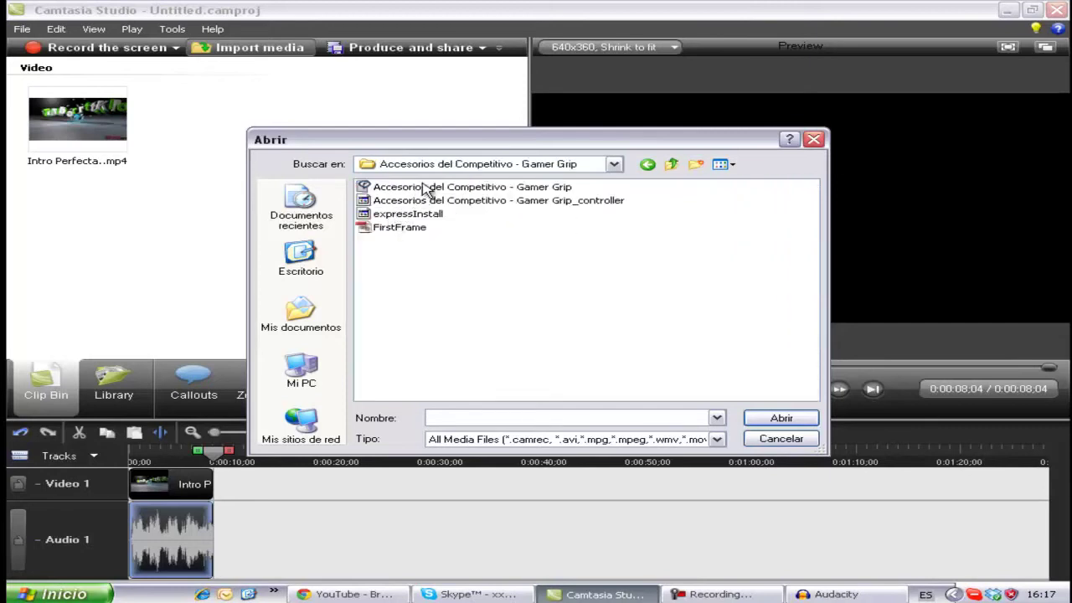
double_click(423, 185)
drag(84, 148, 223, 478)
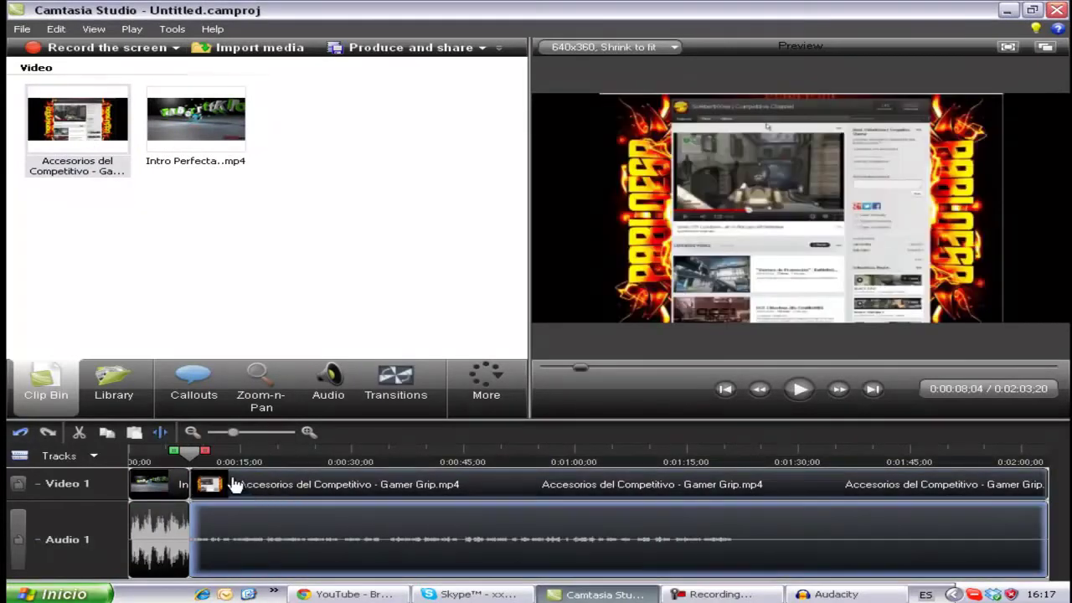
mouse_move(184, 452)
mouse_down()
mouse_move(505, 433)
mouse_move(1017, 448)
mouse_move(1044, 437)
mouse_move(987, 453)
mouse_move(199, 452)
mouse_up()
- Import the outro video from the Intros folder, append it to the end of the timeline and briefly preview it
click(238, 46)
click(300, 256)
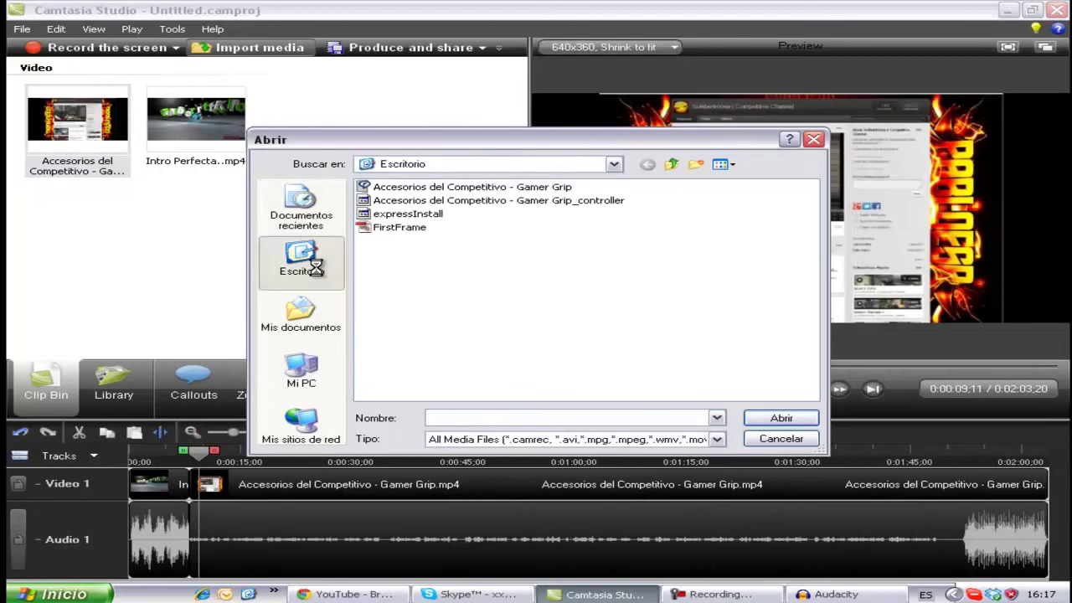
double_click(389, 241)
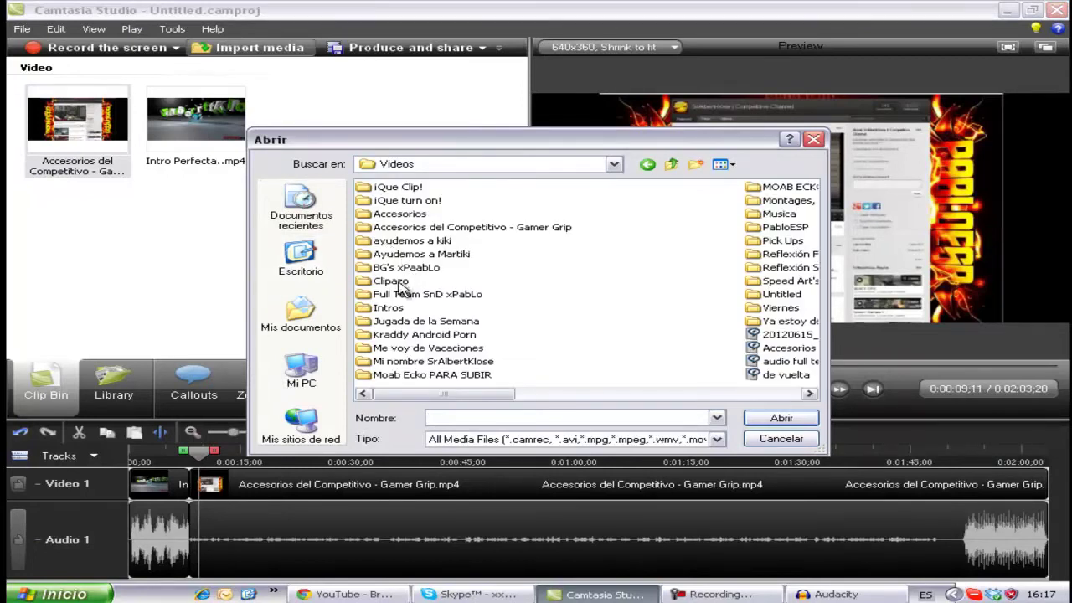
double_click(389, 307)
drag(430, 201, 502, 243)
double_click(431, 201)
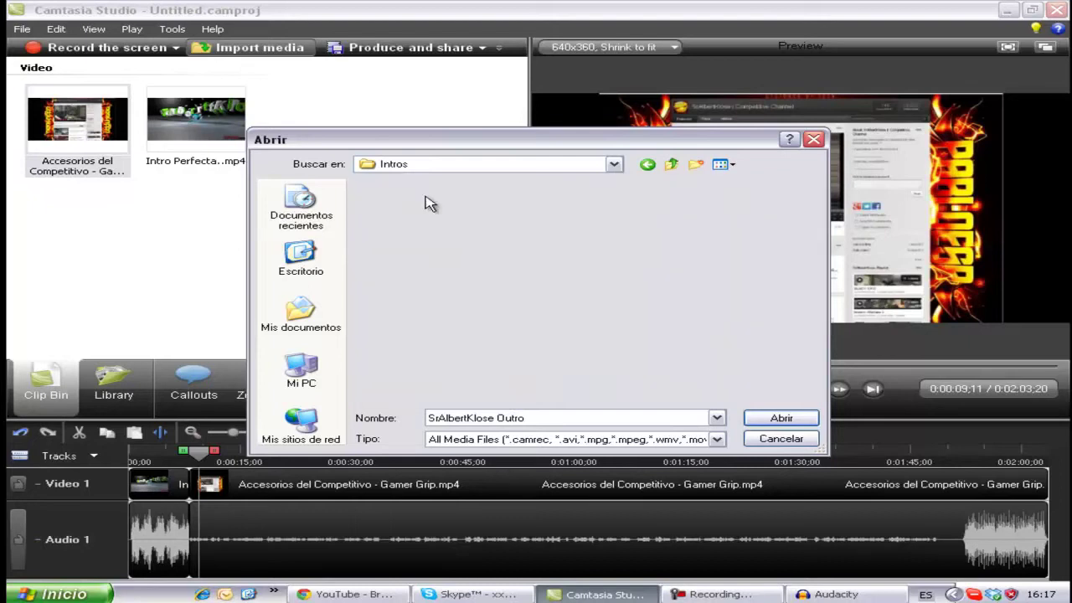
drag(343, 171, 1051, 503)
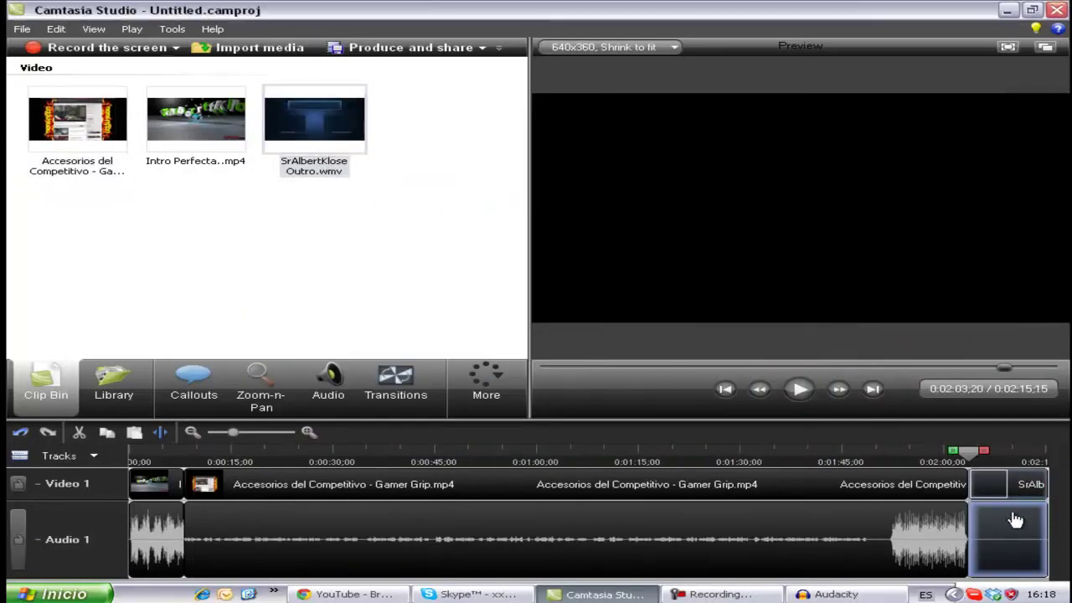
click(802, 390)
key(space)
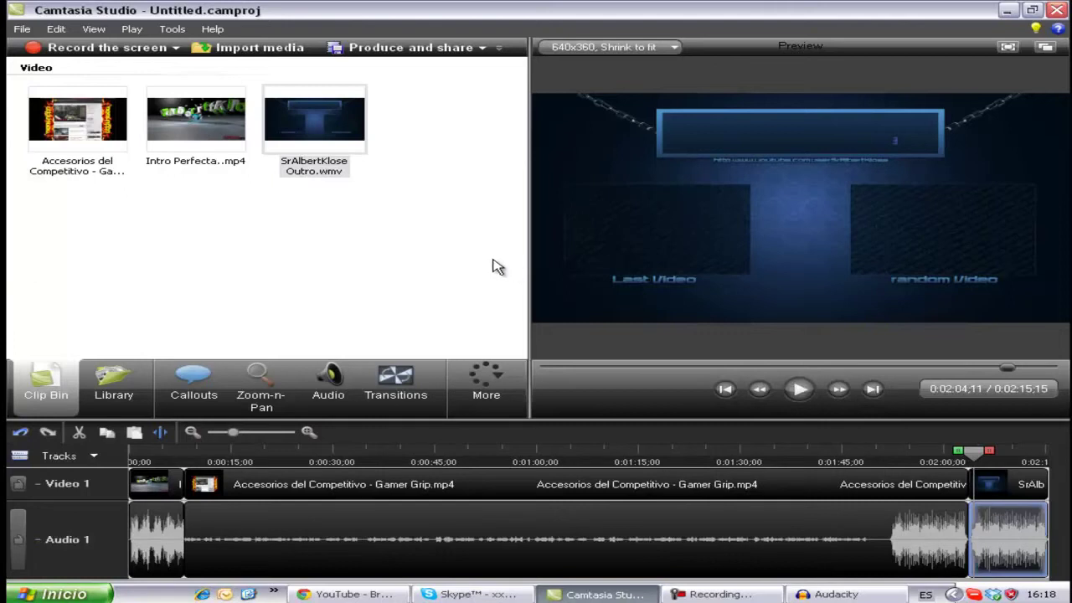
- Start the production wizard and view the output formats available under the custom production settings
click(27, 33)
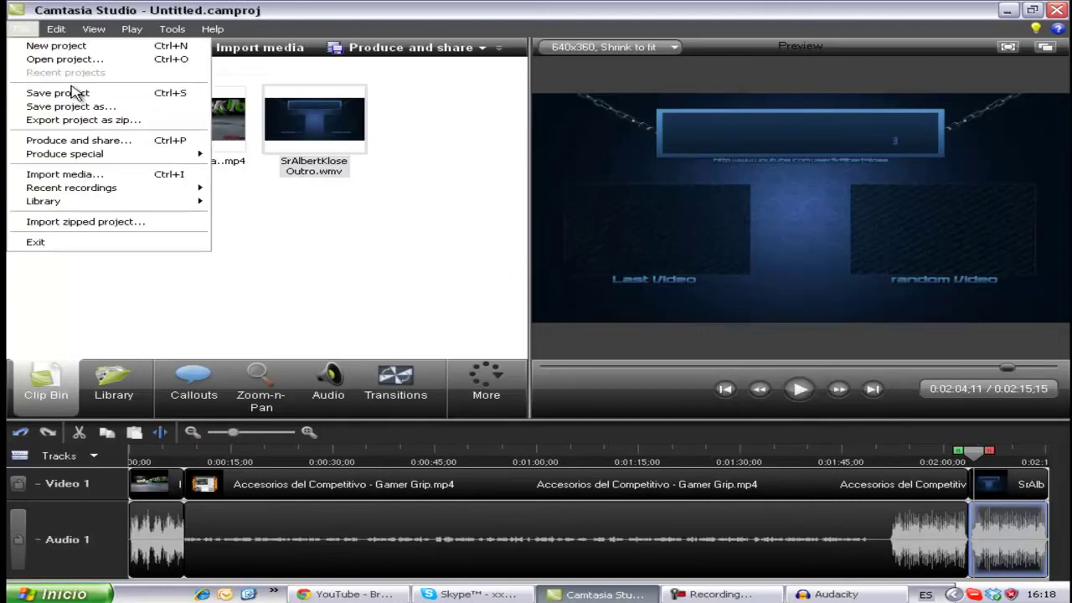
click(105, 142)
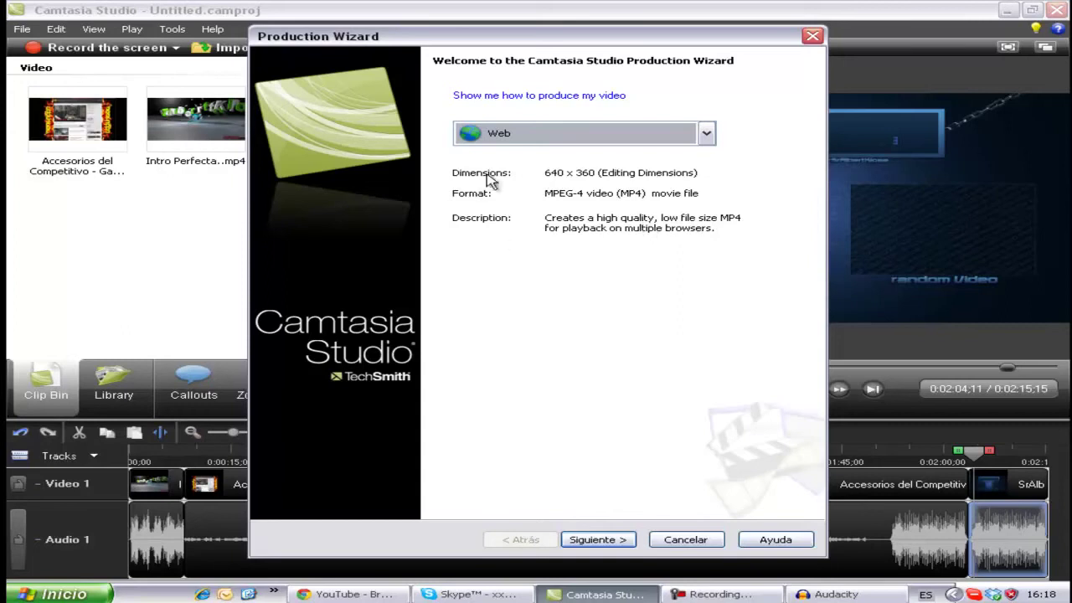
click(706, 133)
scroll(535, 171, up, 1)
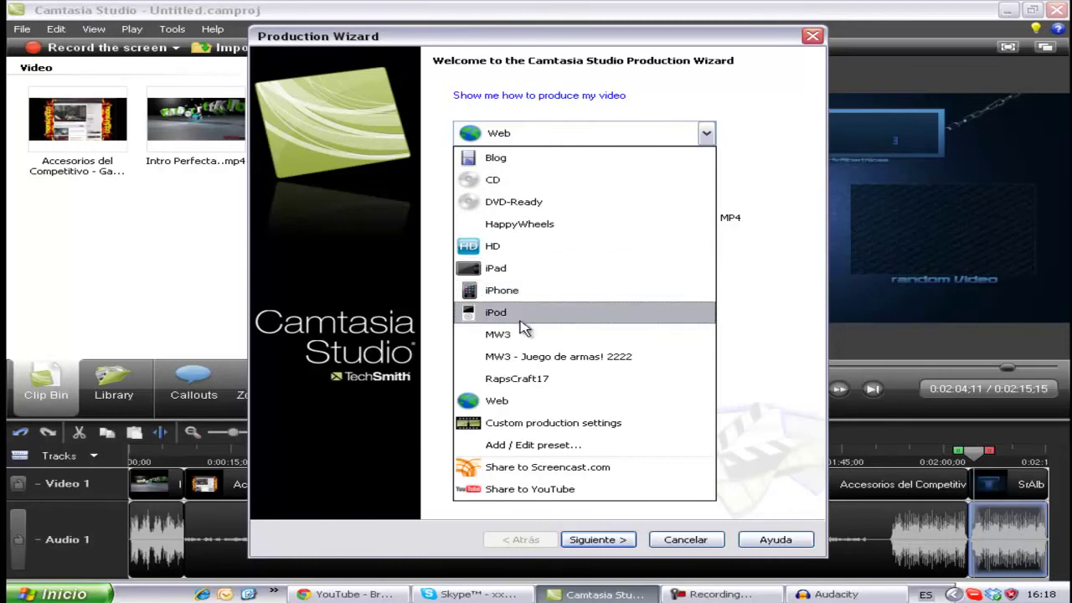
click(551, 429)
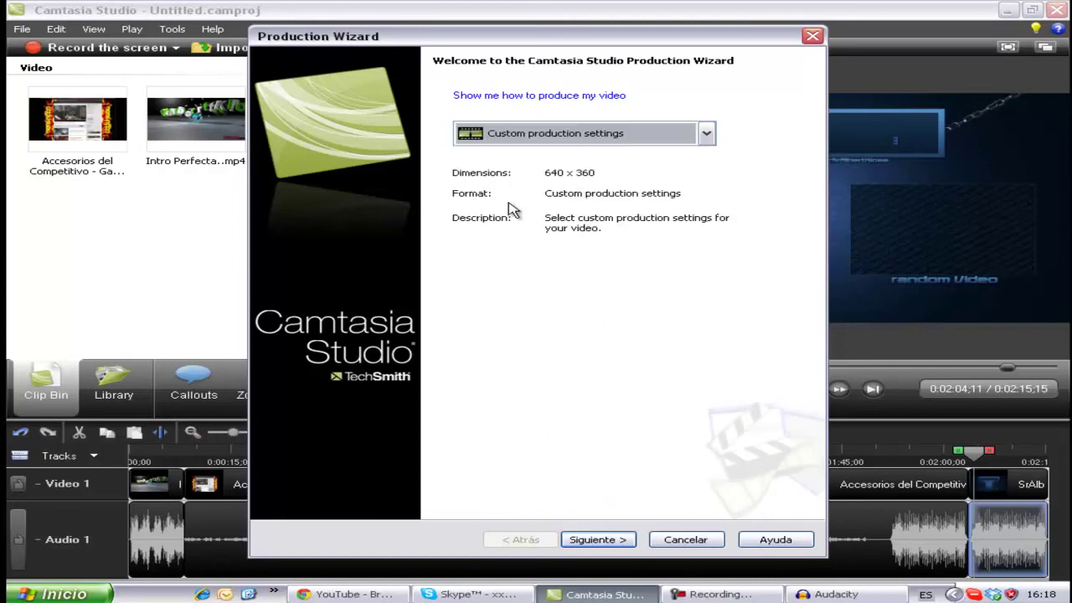
click(577, 543)
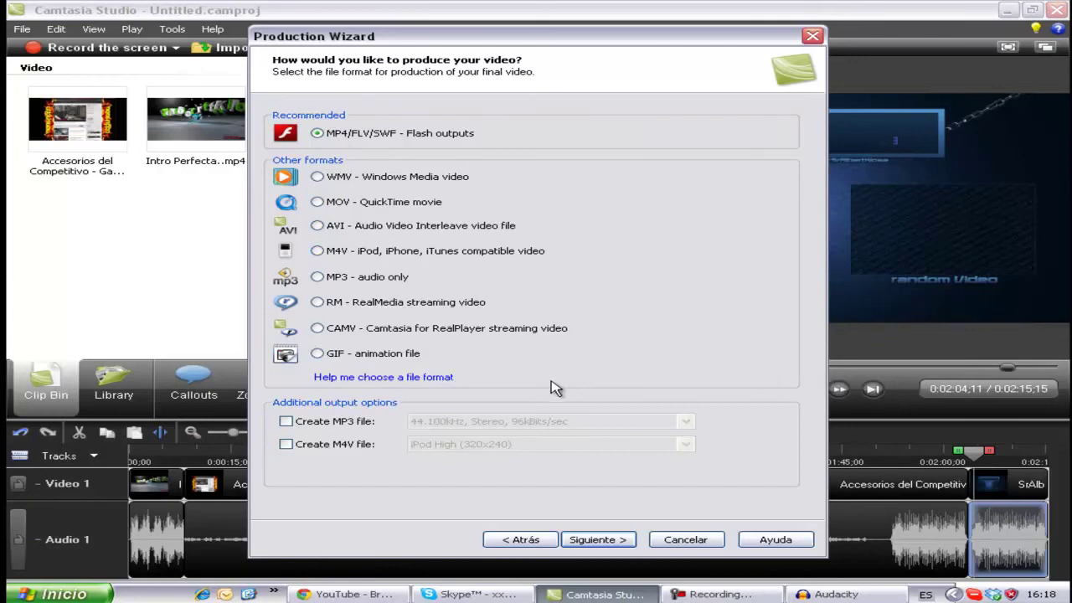
click(540, 540)
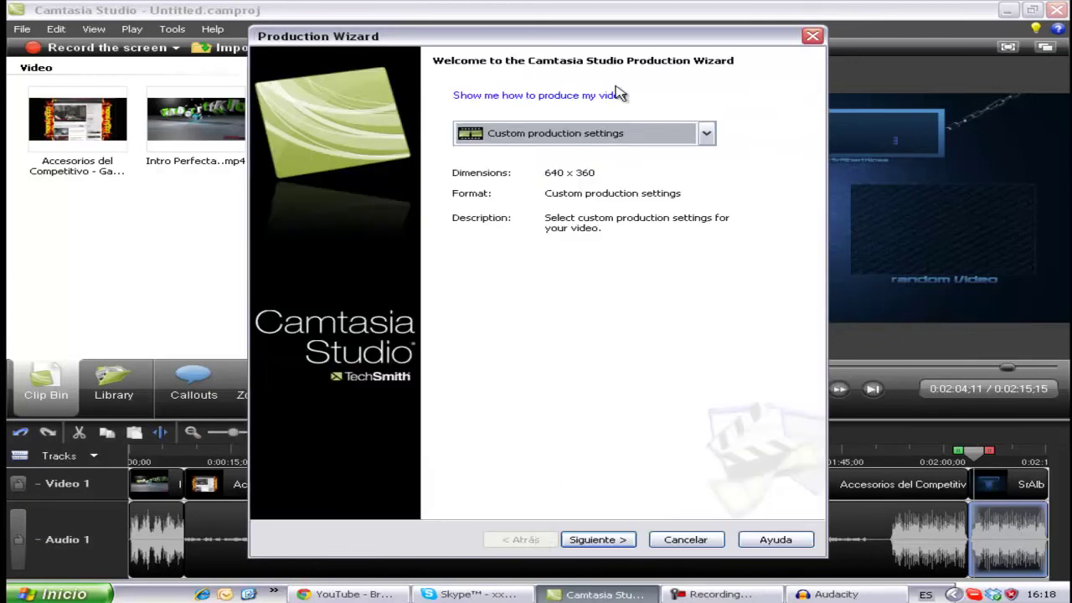
- Choose the HD production preset and proceed to the production name and folder settings
click(603, 142)
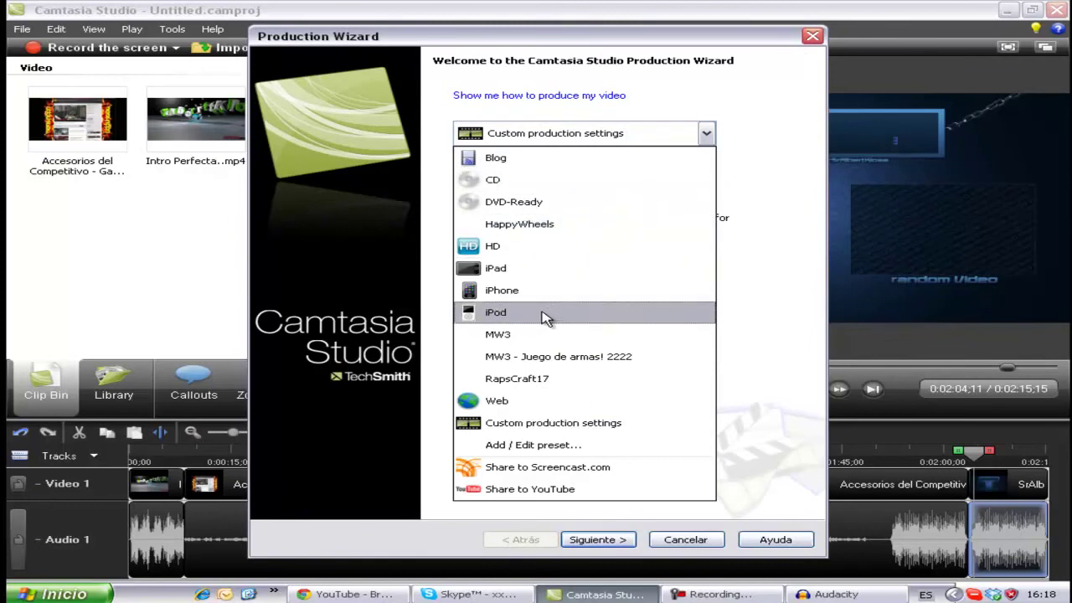
click(560, 251)
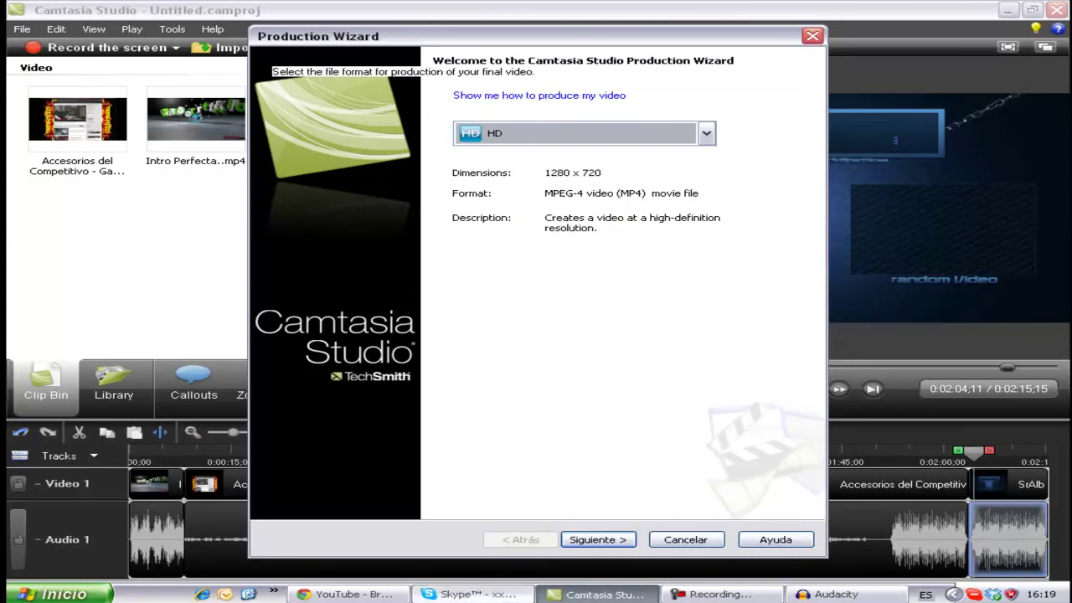
click(591, 541)
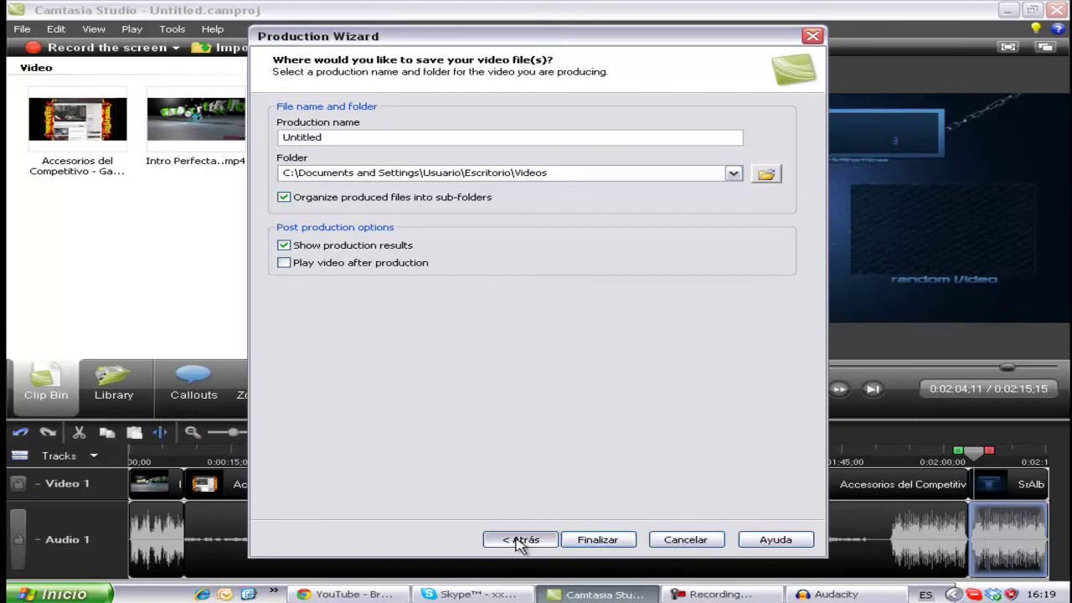
click(521, 540)
click(615, 544)
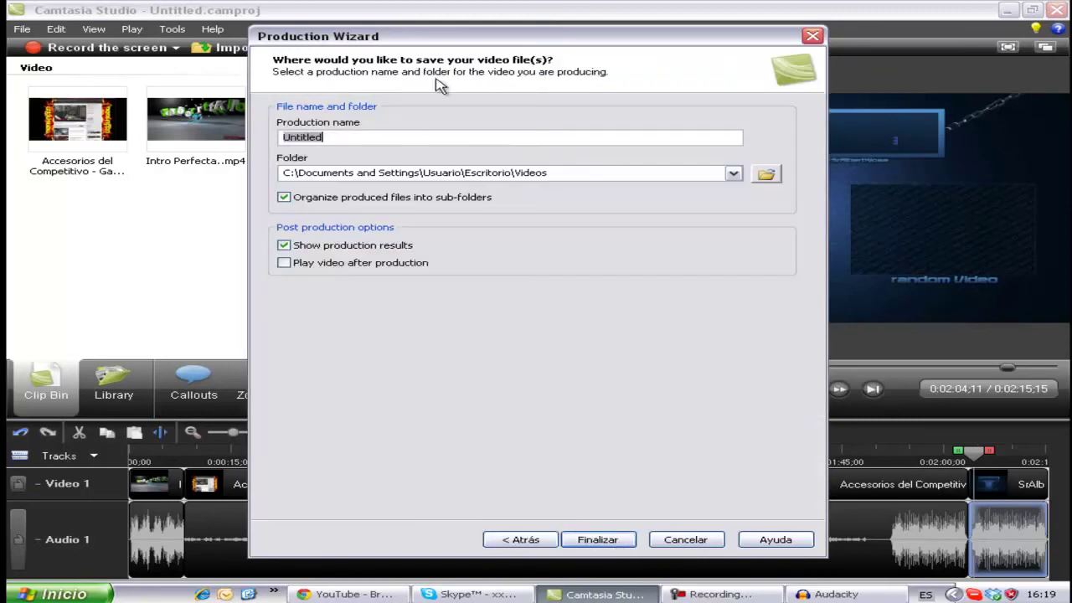
- Name the production Render, keep the desktop Videos folder as its destination and start rendering the project
text(Render)
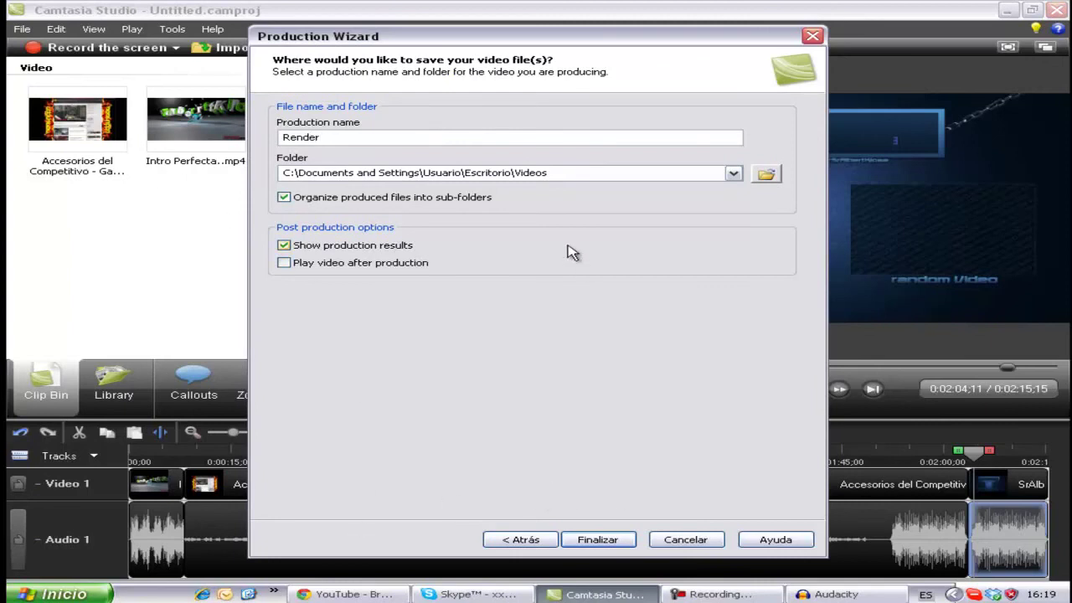
click(734, 174)
click(735, 173)
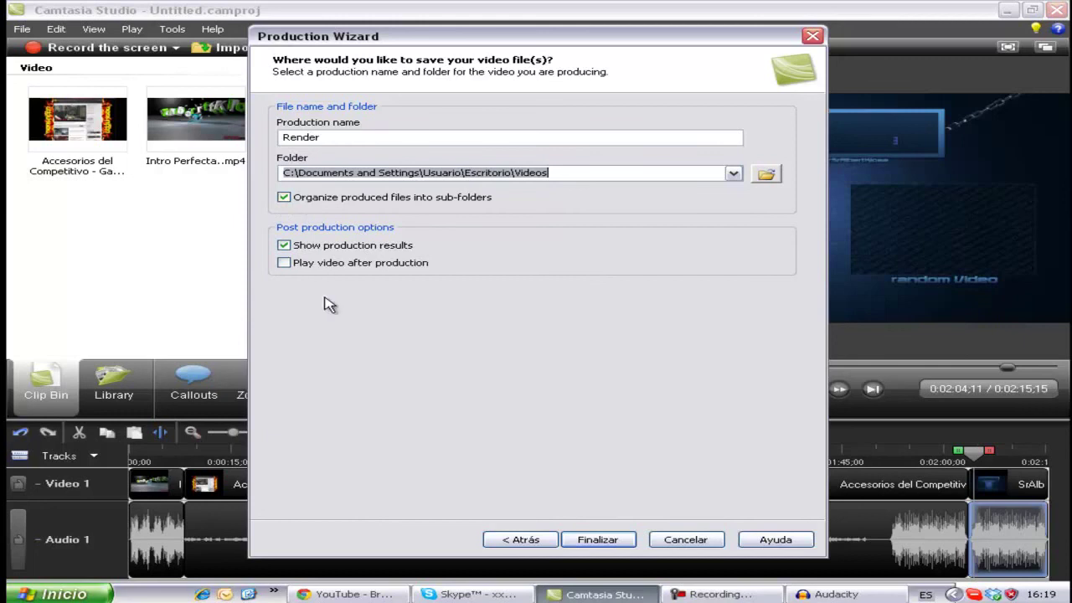
key(End)
click(617, 543)
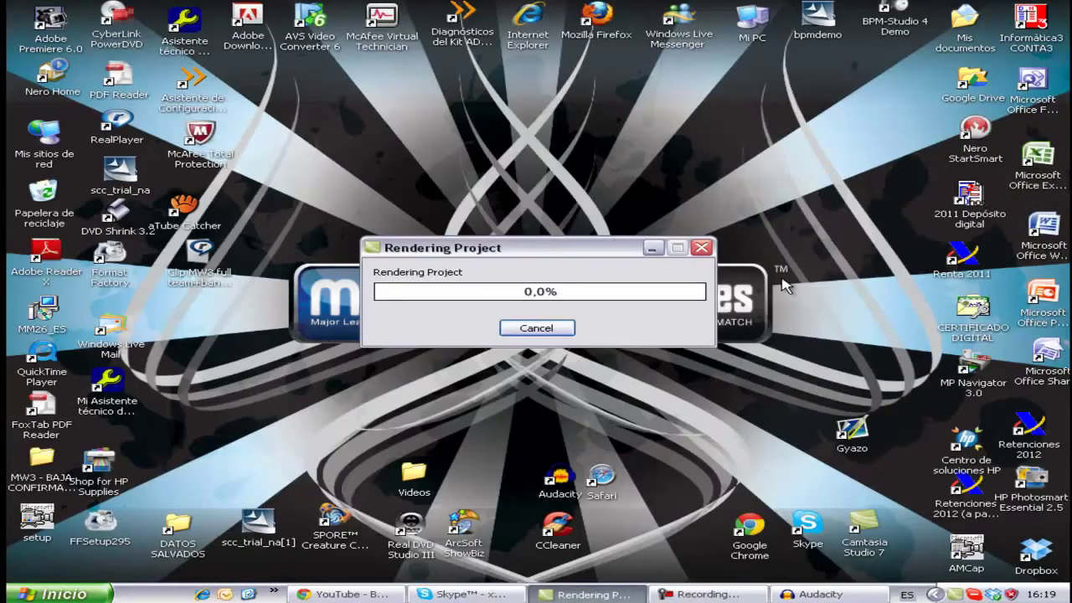
- Cancel the project rendering and exit the production wizard without producing the video
drag(608, 248, 633, 163)
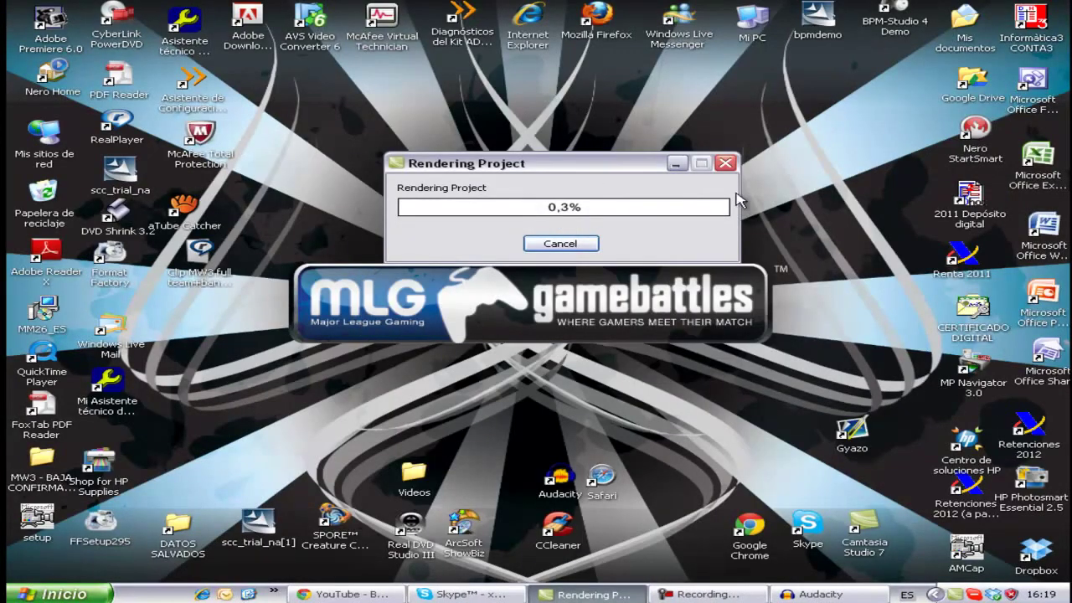
click(569, 242)
click(544, 238)
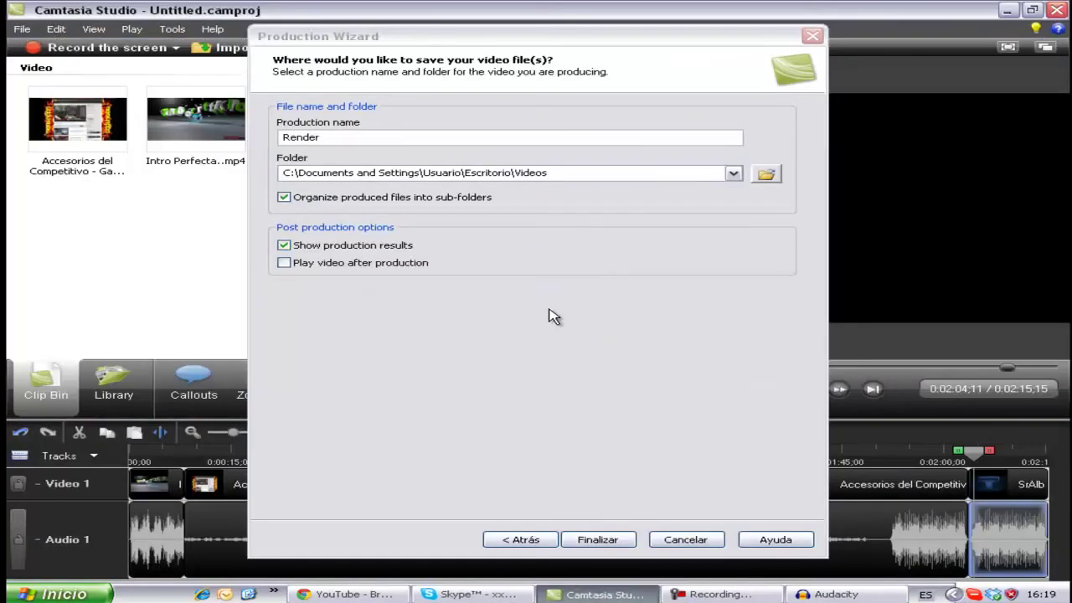
click(681, 541)
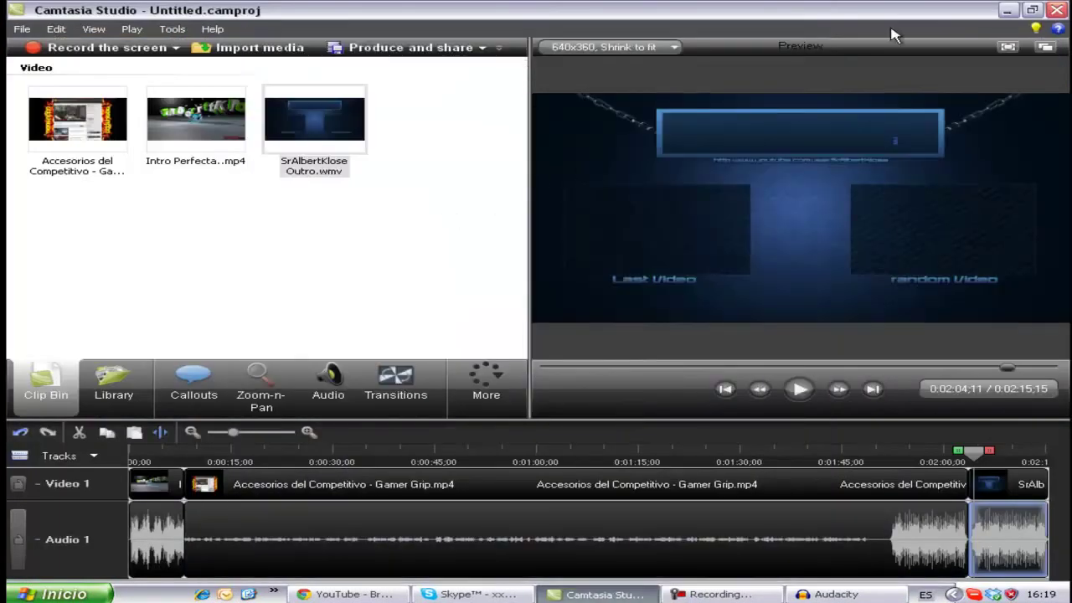